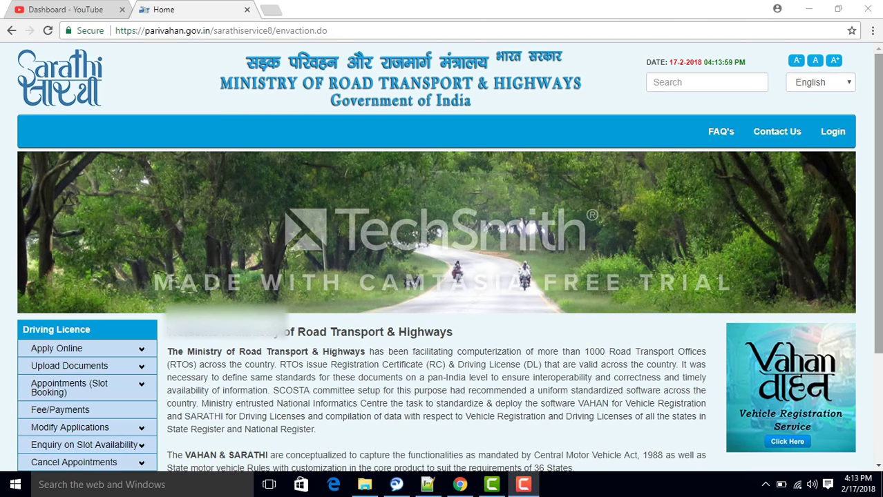
# - Open Services on Driving Licence among the online driving licence applications
pyautogui.scroll(-1, 877, 208)
pyautogui.scroll(-1, 354, 157)
pyautogui.scroll(1, 354, 158)
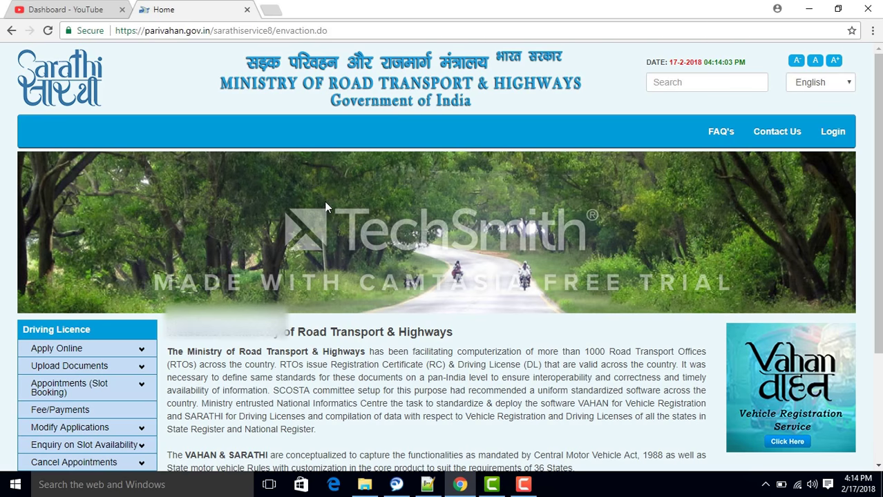
pyautogui.scroll(-1, 324, 201)
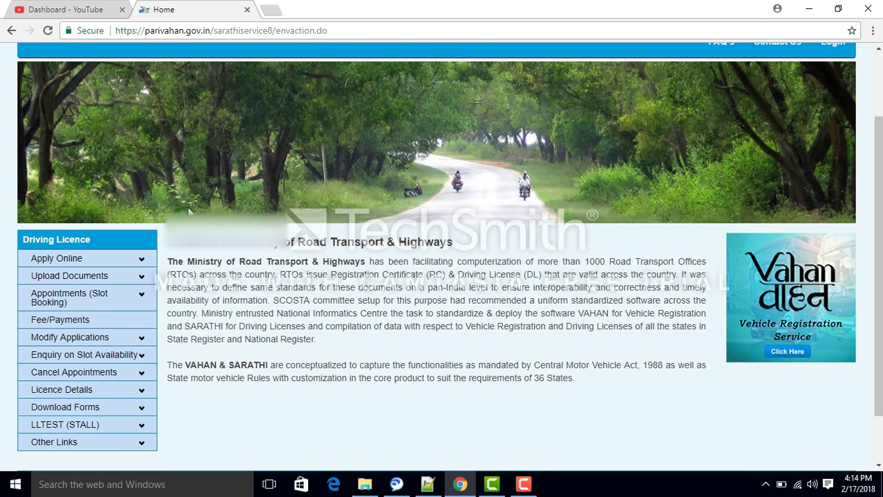
pyautogui.click(136, 265)
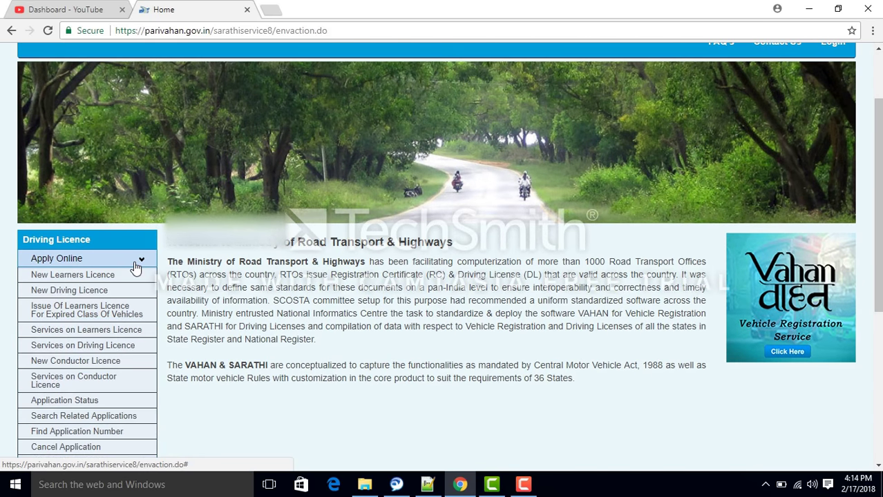
pyautogui.click(94, 351)
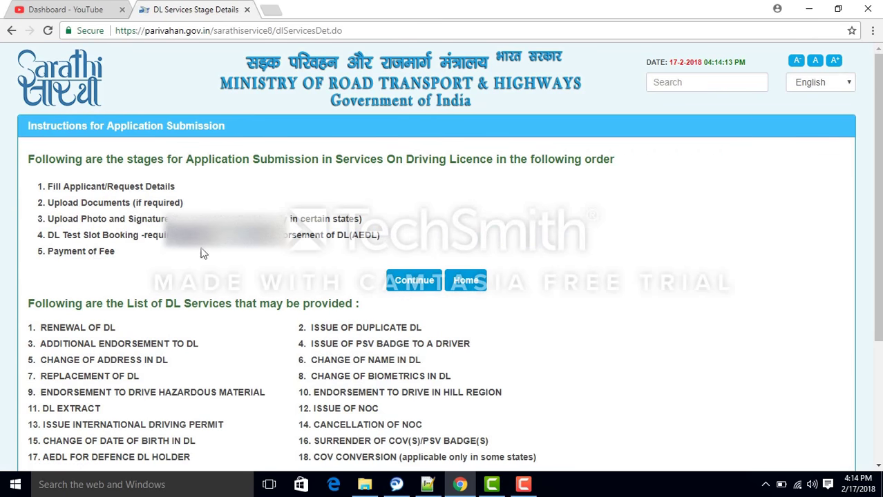
# - Review the application submission stages and available DL services, and continue to the application form
pyautogui.scroll(-2, 155, 286)
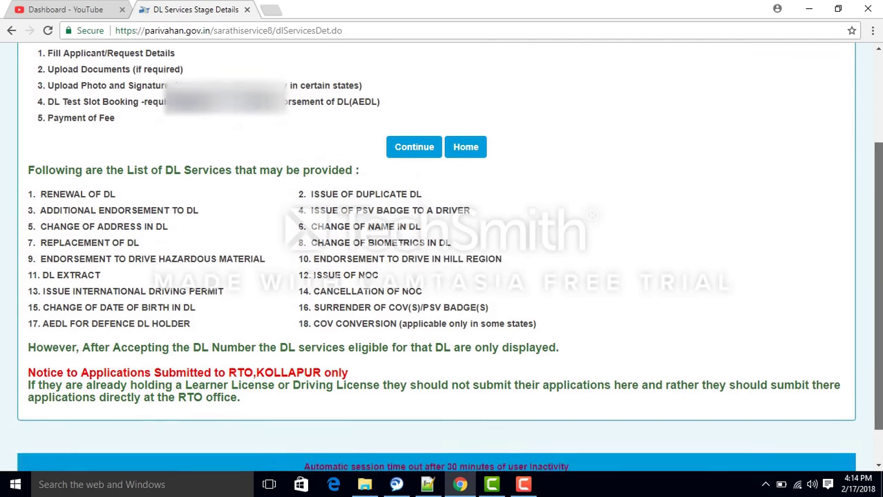
pyautogui.scroll(1, 155, 286)
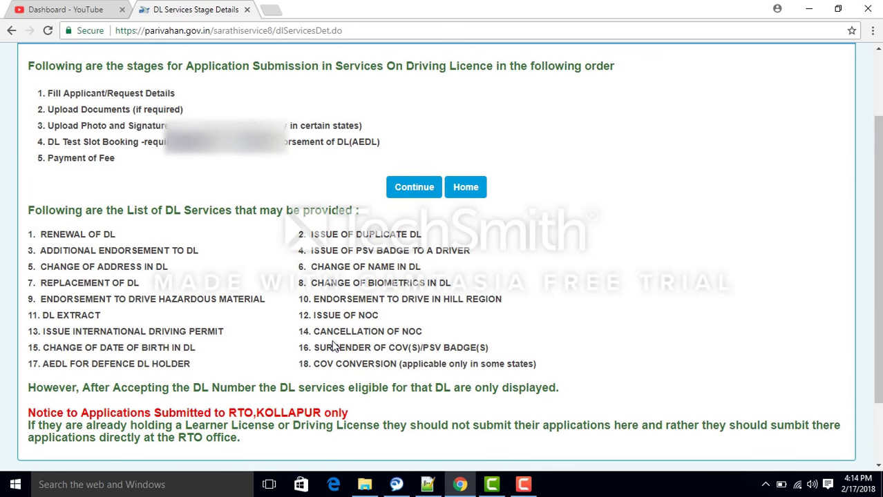
pyautogui.click(410, 196)
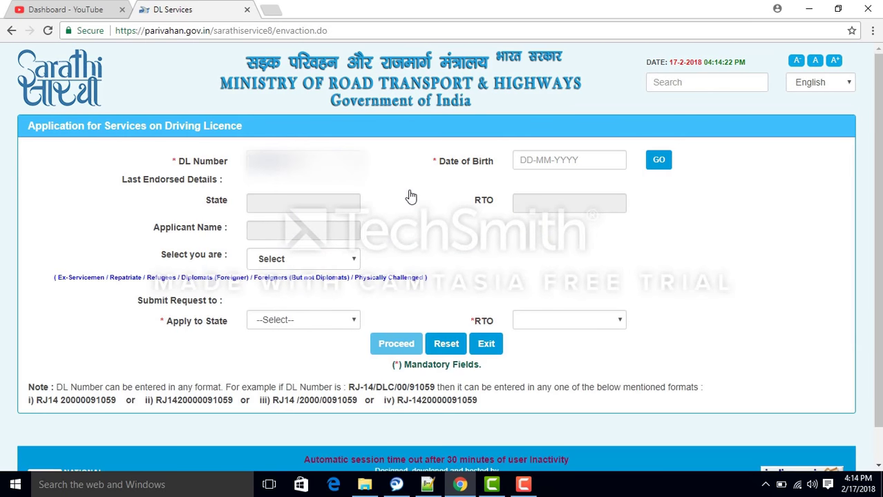
# - Fill in the applicant's driving licence number and date of birth
pyautogui.click(297, 163)
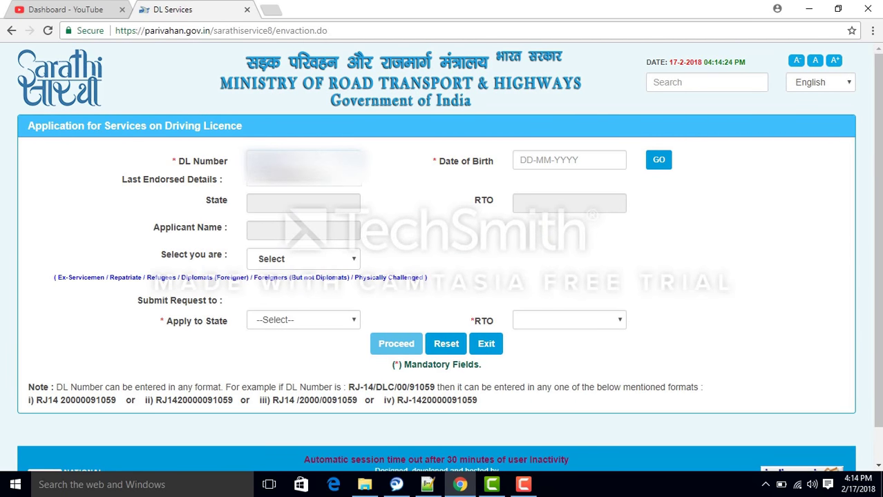
pyautogui.click(295, 185)
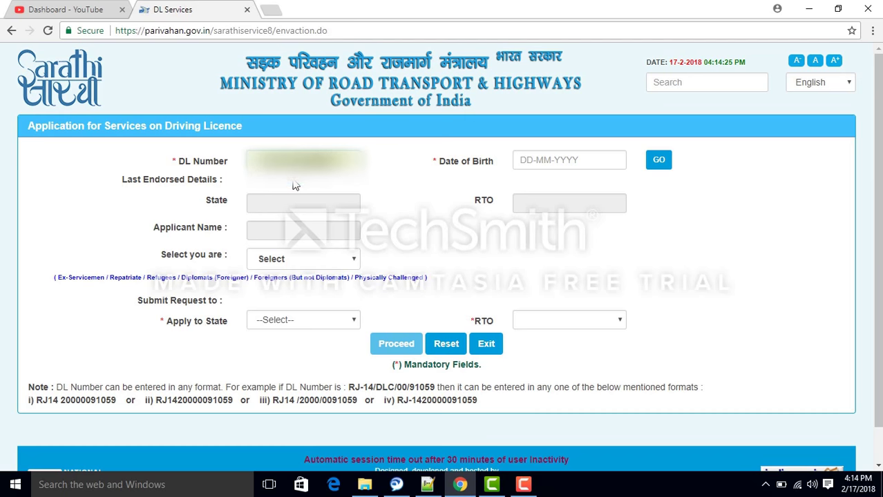
pyautogui.click(545, 160)
pyautogui.click(542, 178)
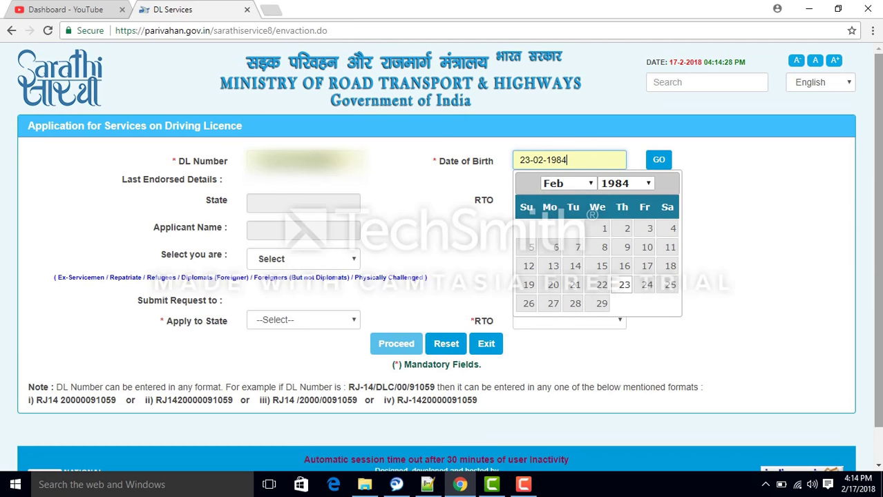
# - Submit the request to the state Maharashtra and the RTO DY. RTO,HINGOLI
pyautogui.scroll(-1, 369, 210)
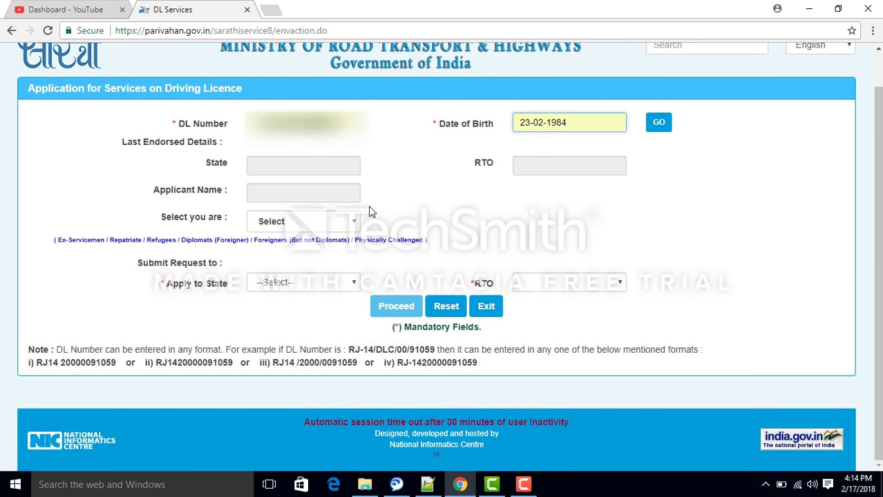
pyautogui.click(293, 285)
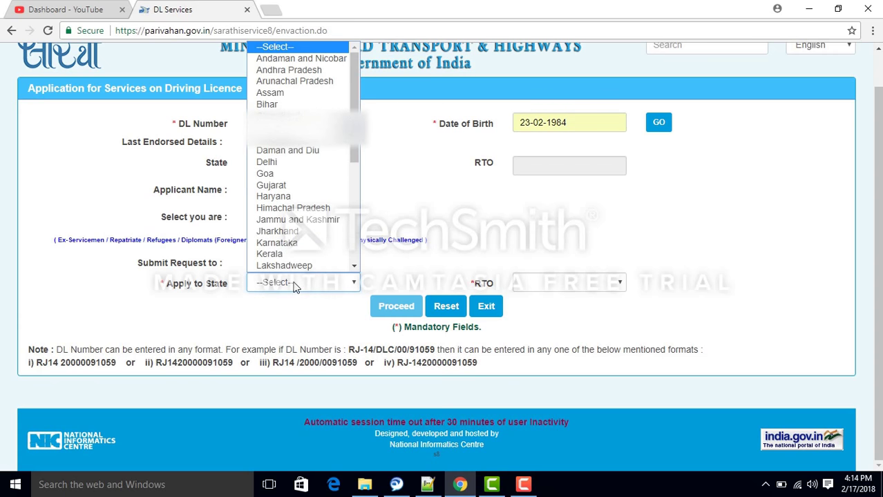
pyautogui.write('maha')
pyautogui.press('Return')
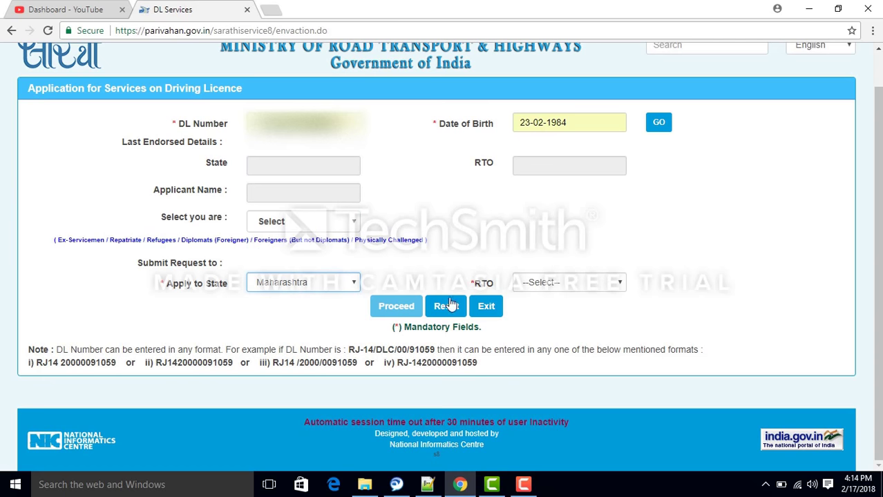
pyautogui.click(571, 283)
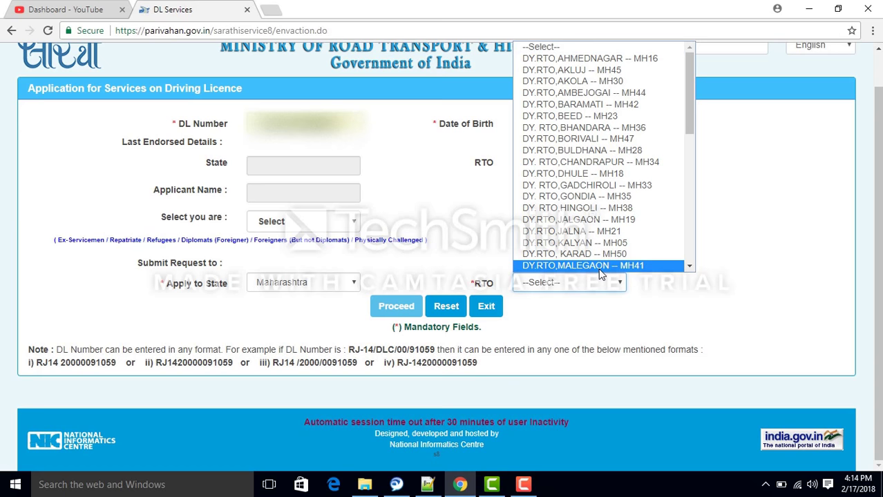
pyautogui.click(608, 209)
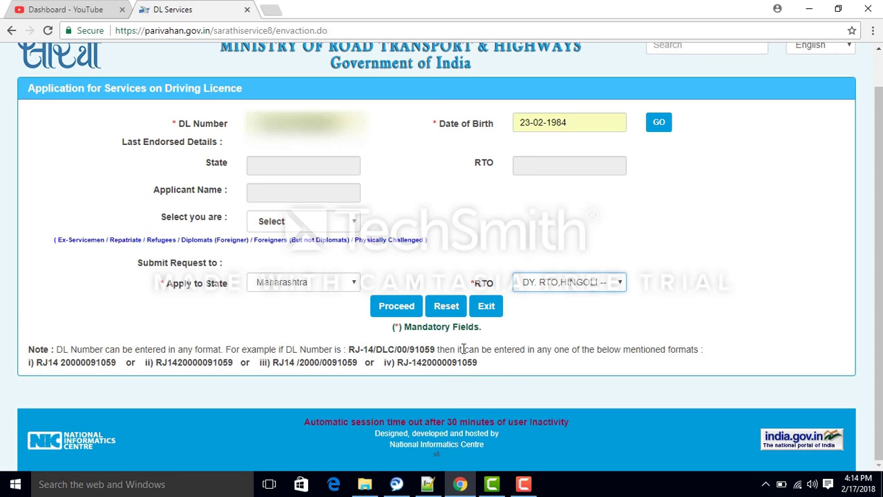
pyautogui.click(522, 485)
pyautogui.click(834, 440)
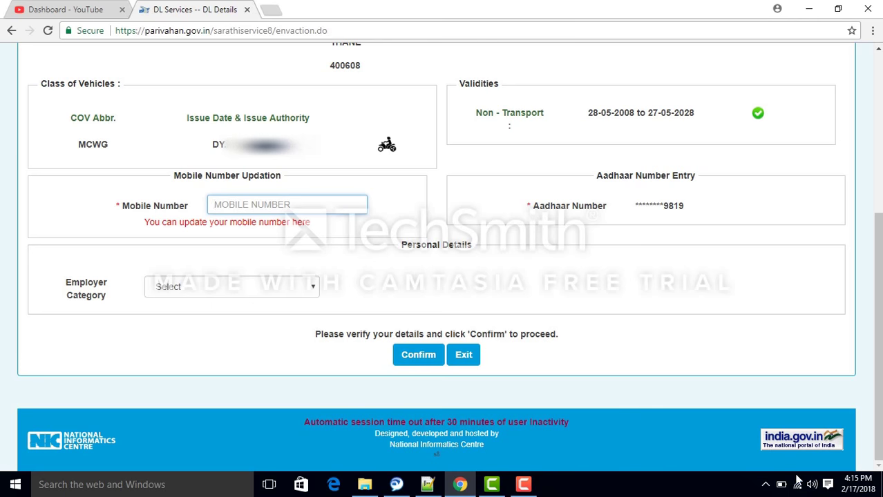
pyautogui.click(775, 492)
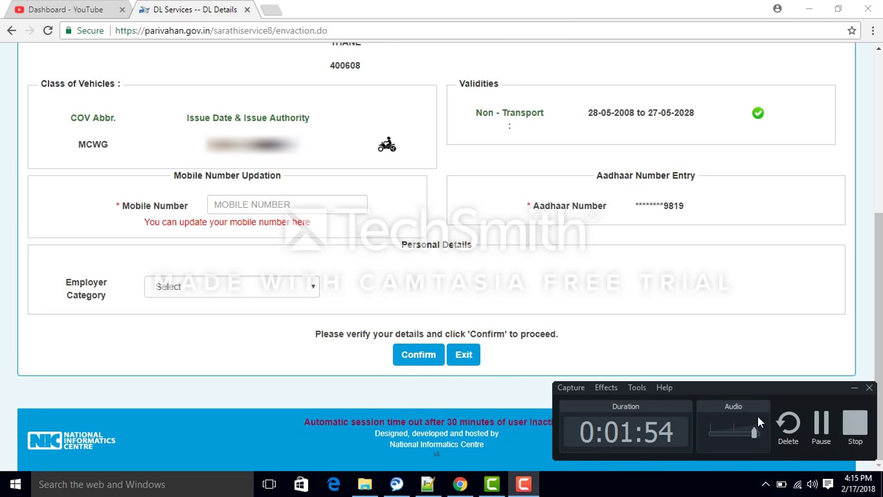
pyautogui.click(822, 435)
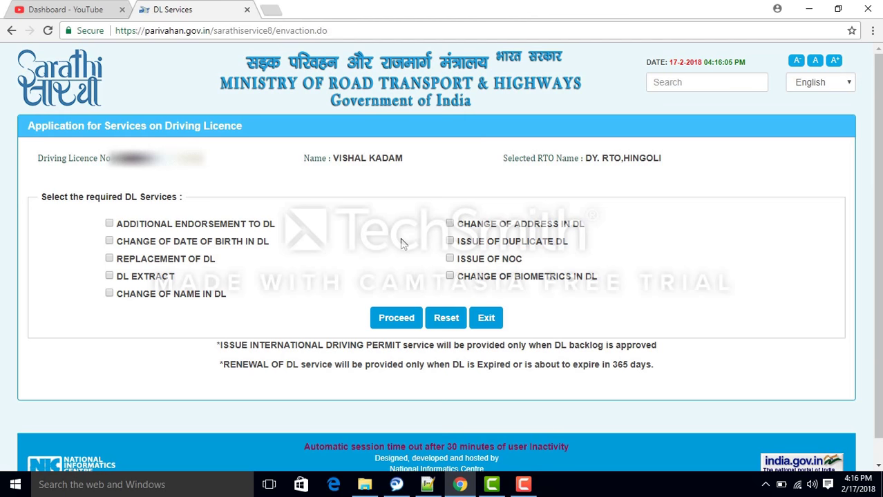
# - Choose Change of Address in DL as the required service
pyautogui.click(450, 224)
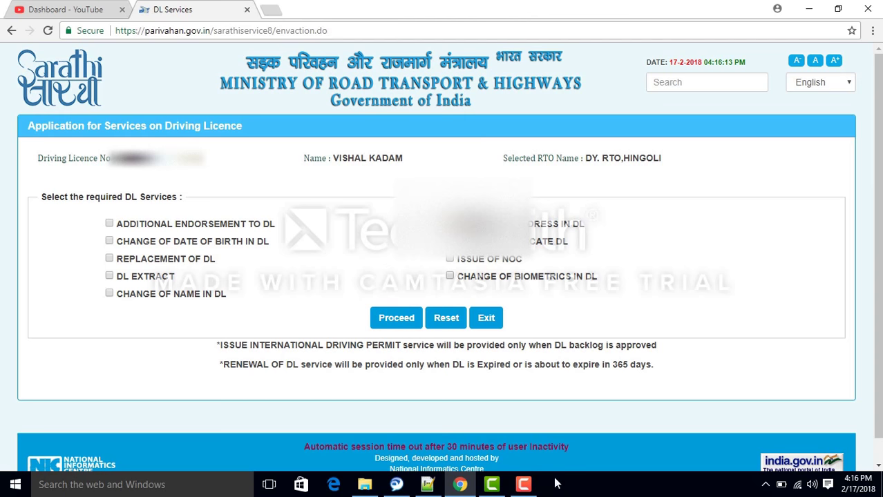
pyautogui.click(524, 485)
pyautogui.click(799, 424)
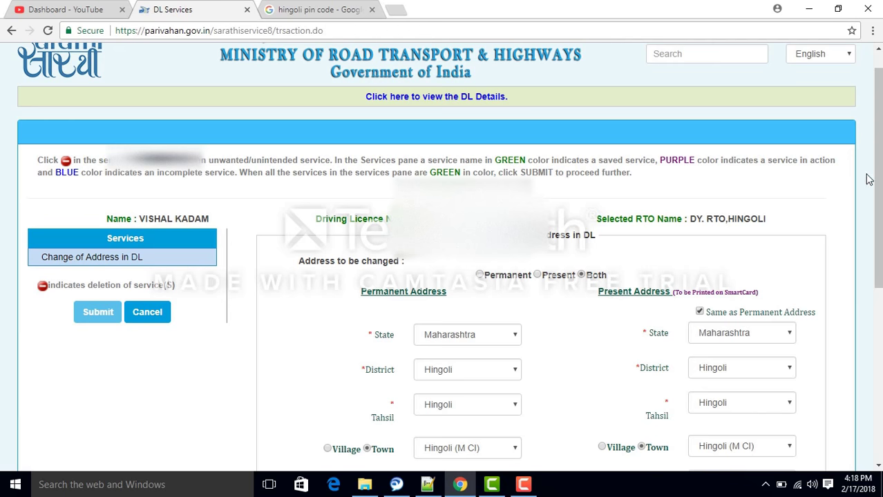
# - Review the permanent and present address details, keeping Same as Permanent Address enabled, and confirm the address change
pyautogui.scroll(-2, 869, 179)
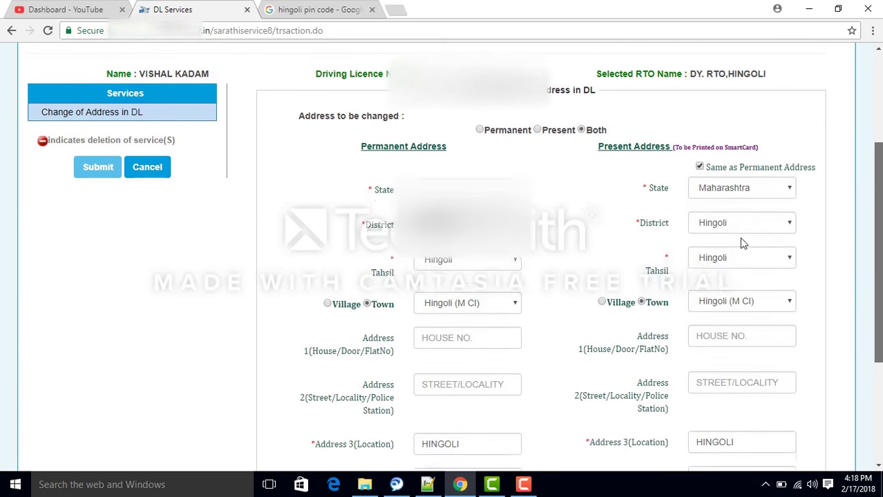
pyautogui.scroll(1, 742, 243)
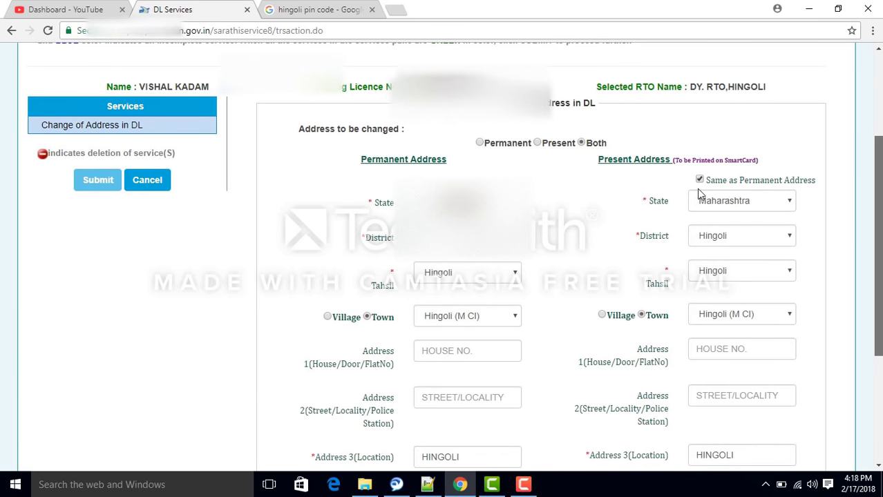
pyautogui.click(700, 178)
pyautogui.click(701, 180)
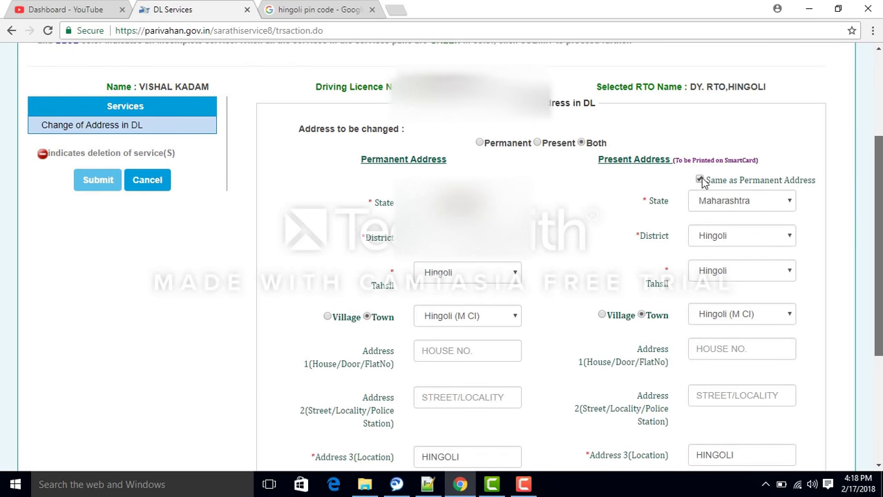
pyautogui.scroll(2, 844, 197)
pyautogui.scroll(-4, 442, 256)
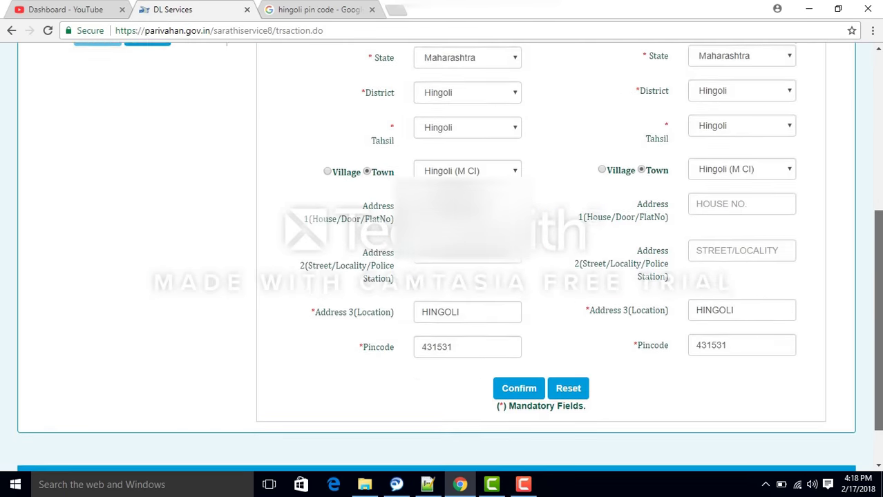
pyautogui.scroll(1, 442, 256)
pyautogui.scroll(-1, 442, 255)
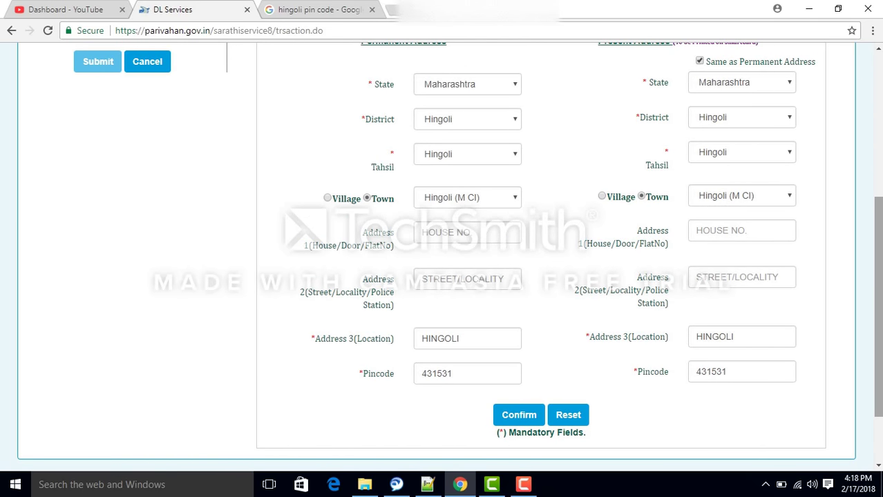
pyautogui.scroll(2, 442, 255)
pyautogui.scroll(-3, 442, 255)
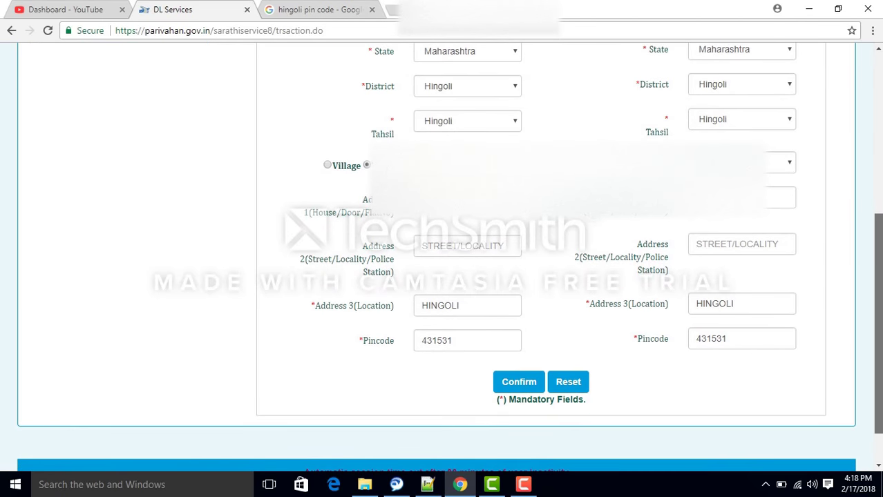
pyautogui.scroll(3, 428, 414)
pyautogui.scroll(-3, 428, 414)
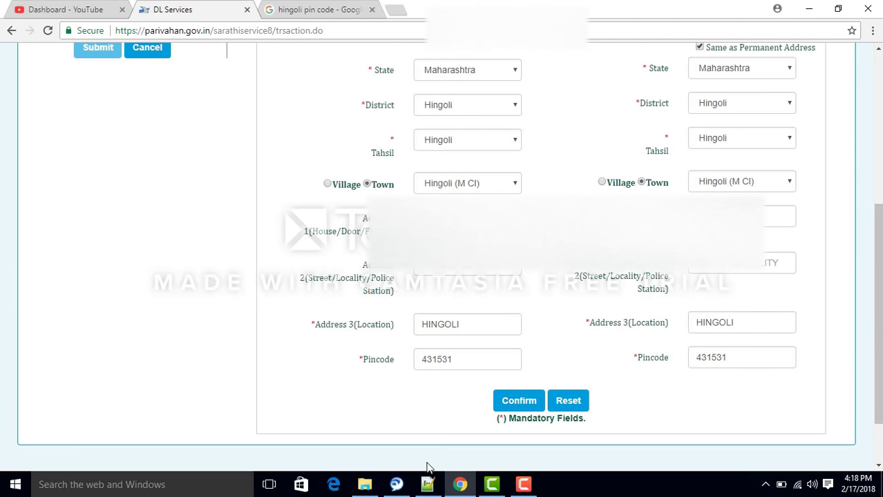
pyautogui.click(517, 407)
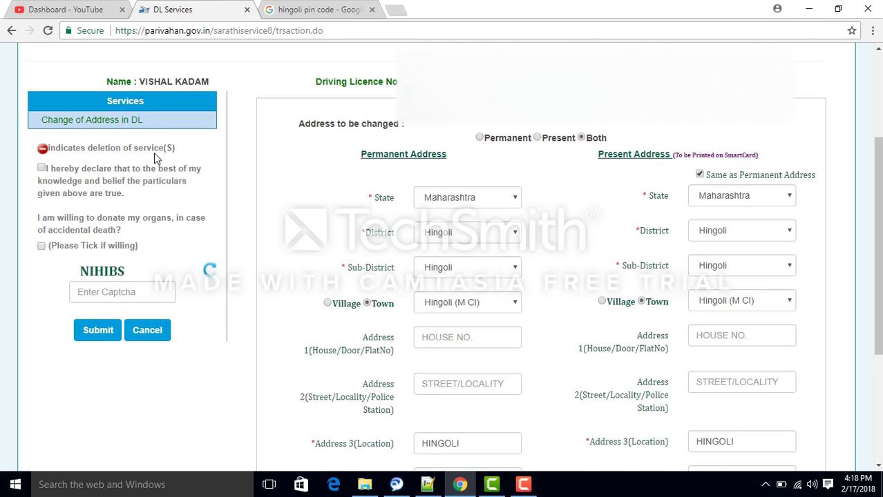
# - Accept the truth declaration, enter the captcha code and submit the change-of-address application
pyautogui.click(41, 168)
pyautogui.click(104, 293)
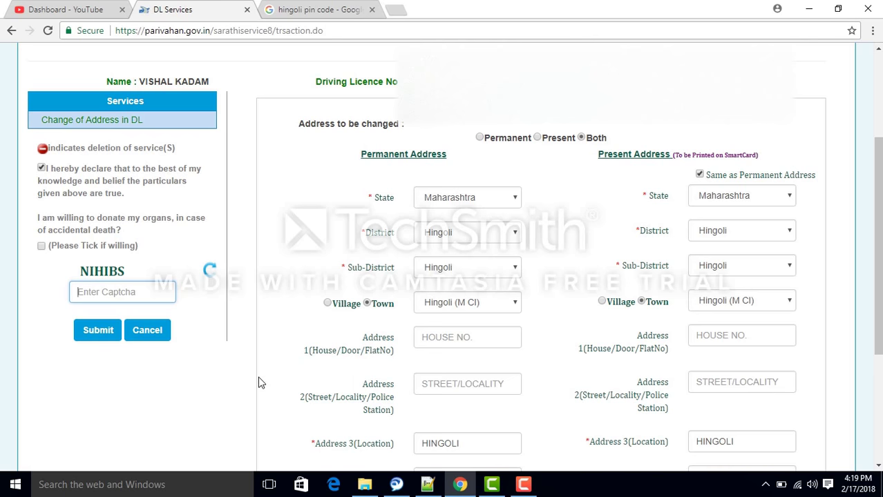
pyautogui.write('NIHIBS')
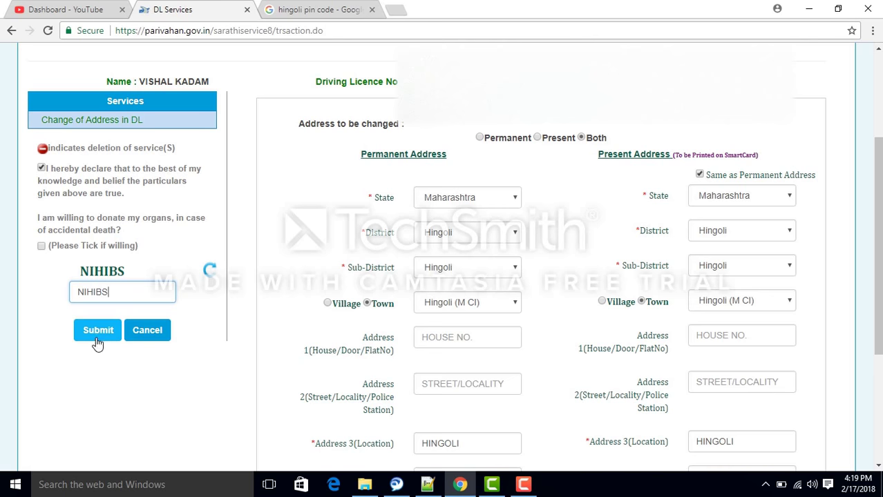
pyautogui.moveTo(877, 249); pyautogui.dragTo(877, 267)
pyautogui.click(98, 293)
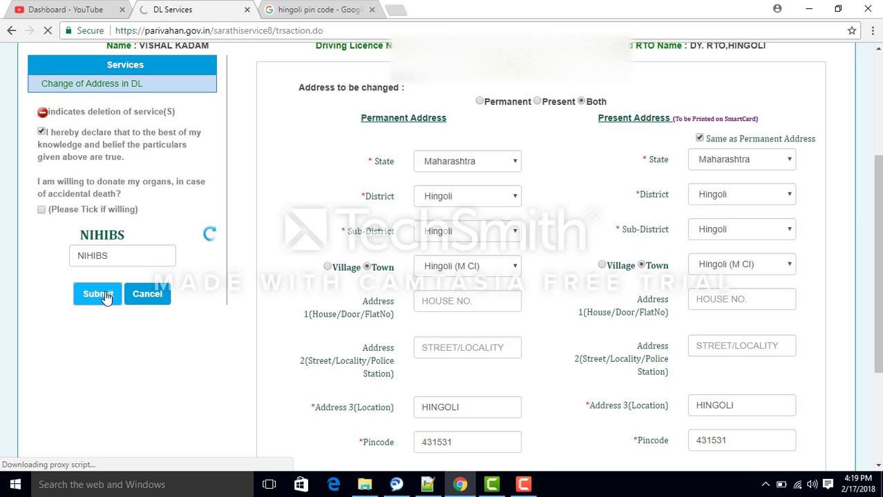
pyautogui.click(523, 484)
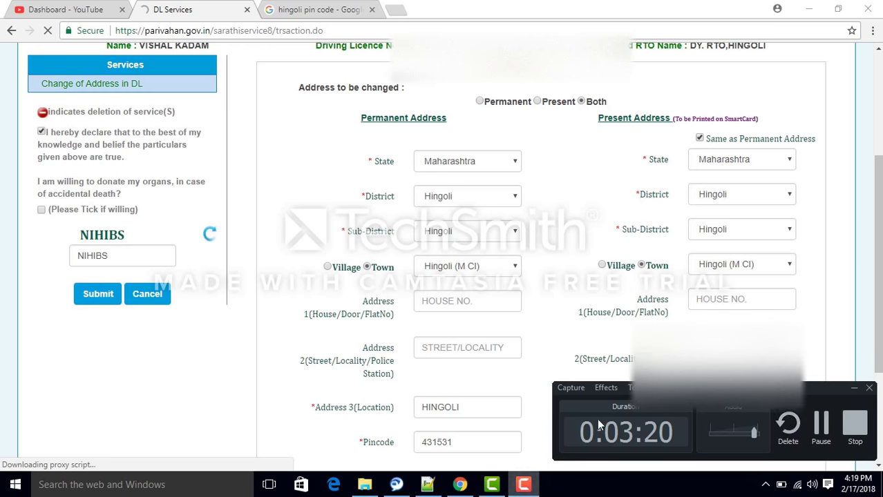
pyautogui.hotkey('alt', 'Tab')
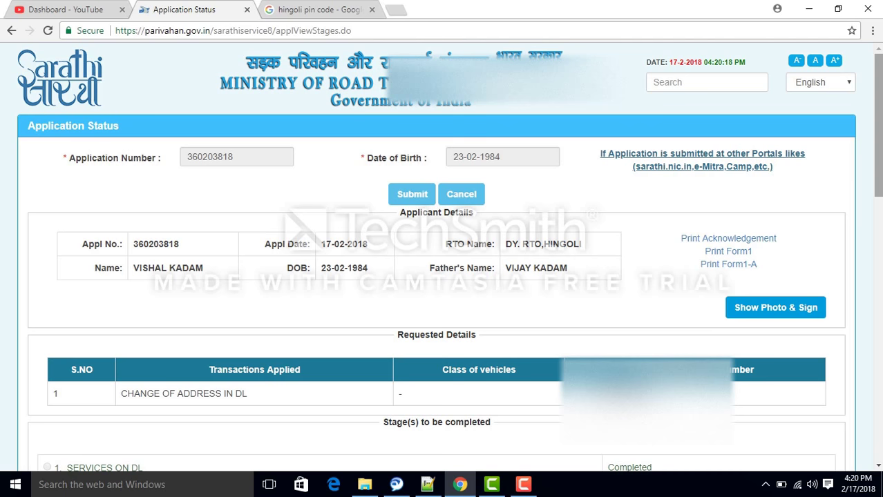
# - Examine the applicant details, requested transaction and stages to be completed for the submitted application
pyautogui.moveTo(879, 183); pyautogui.dragTo(879, 217)
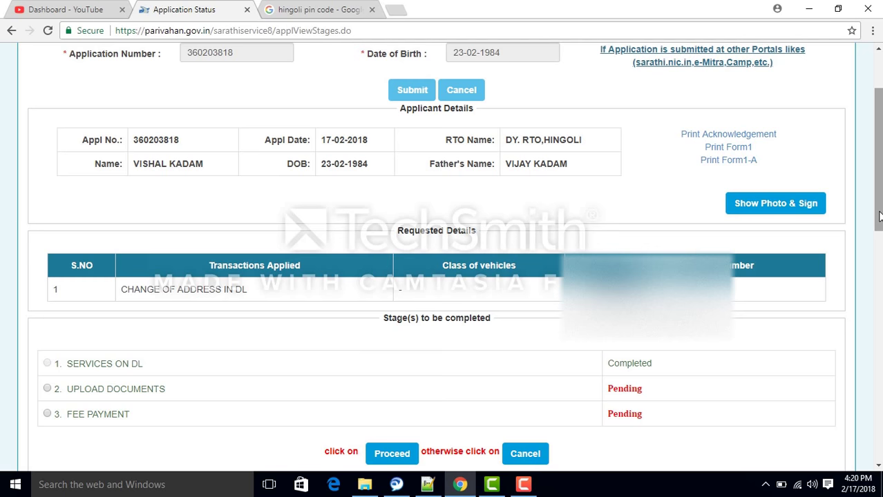
pyautogui.moveTo(880, 217)
pyautogui.mouseDown()
pyautogui.moveTo(879, 256)
pyautogui.moveTo(880, 222)
pyautogui.mouseUp()
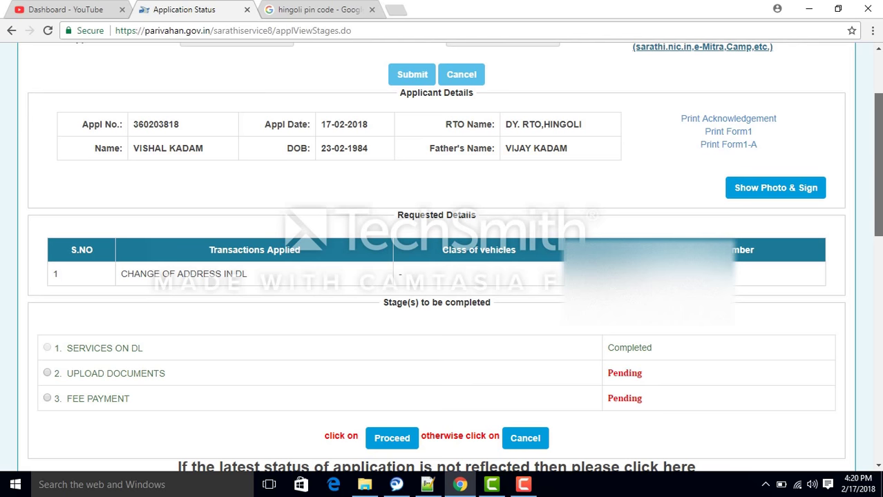
# - Proceed with the Upload Documents stage and confirm the applicant info to open the required documents form
pyautogui.moveTo(880, 156); pyautogui.dragTo(879, 191)
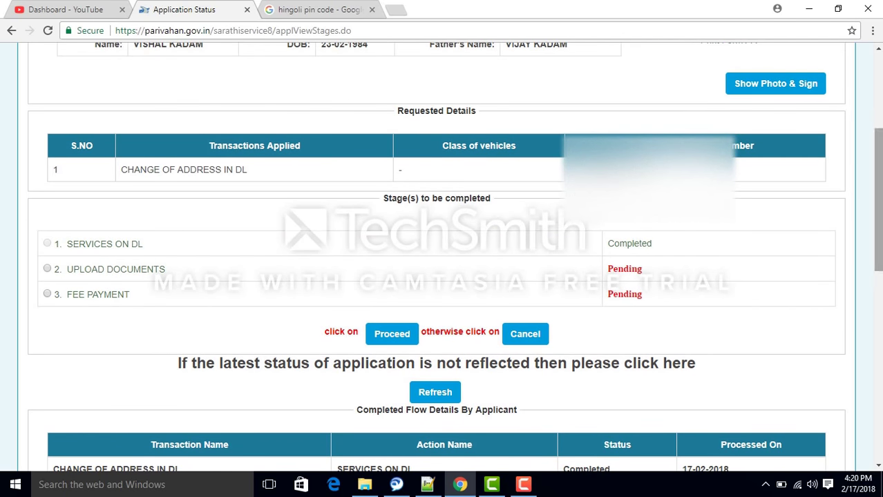
pyautogui.scroll(-2, 429, 169)
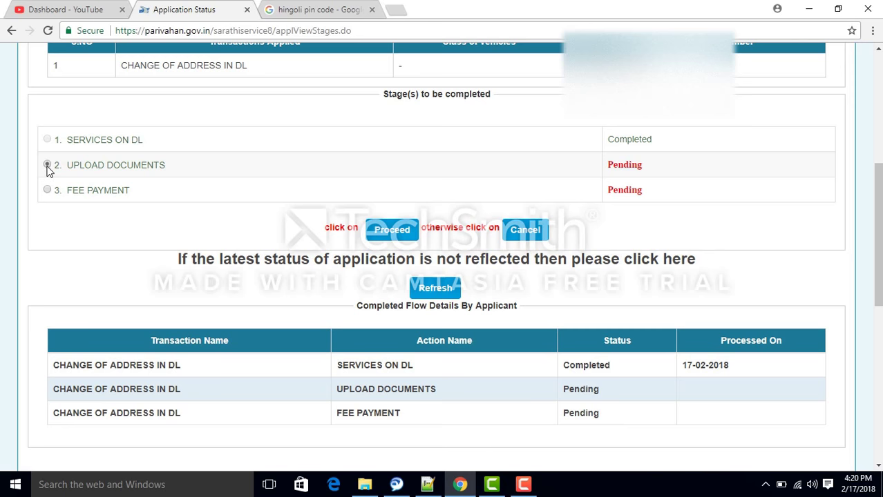
pyautogui.click(402, 233)
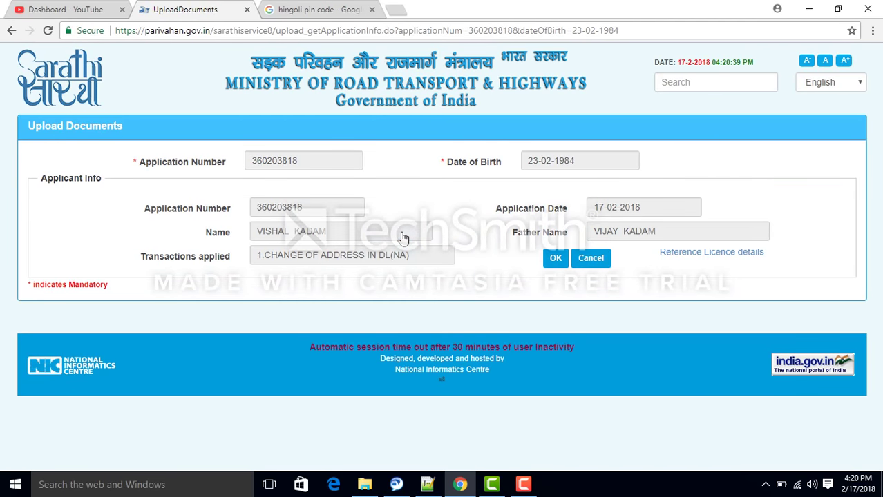
pyautogui.click(553, 259)
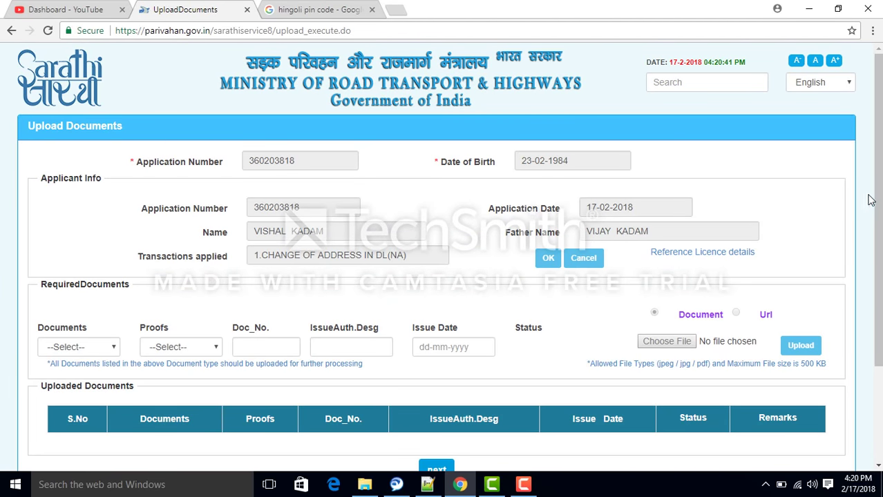
# - Set the required document to Address Proof with AADHAR Card as the proof
pyautogui.moveTo(871, 198); pyautogui.dragTo(870, 261)
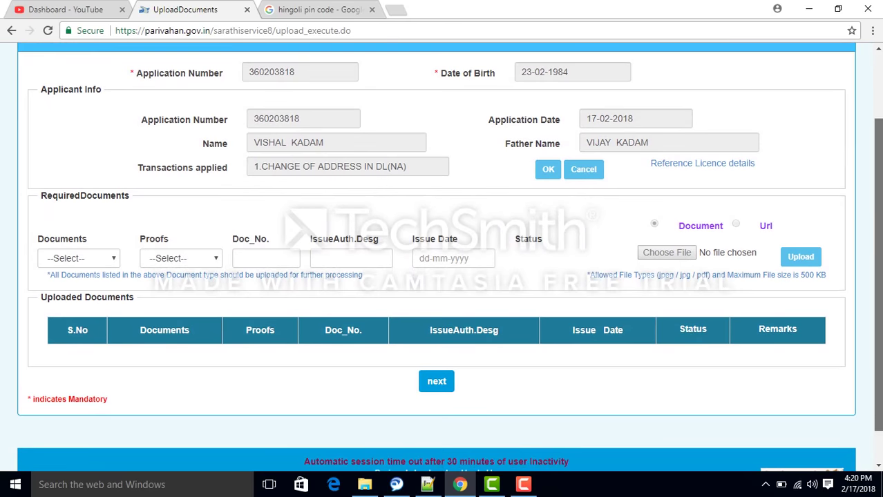
pyautogui.click(105, 260)
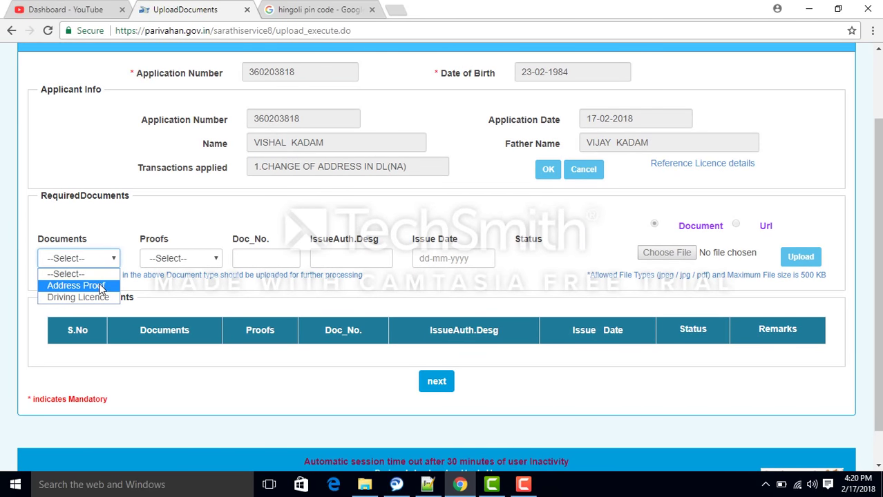
pyautogui.click(102, 286)
pyautogui.click(193, 265)
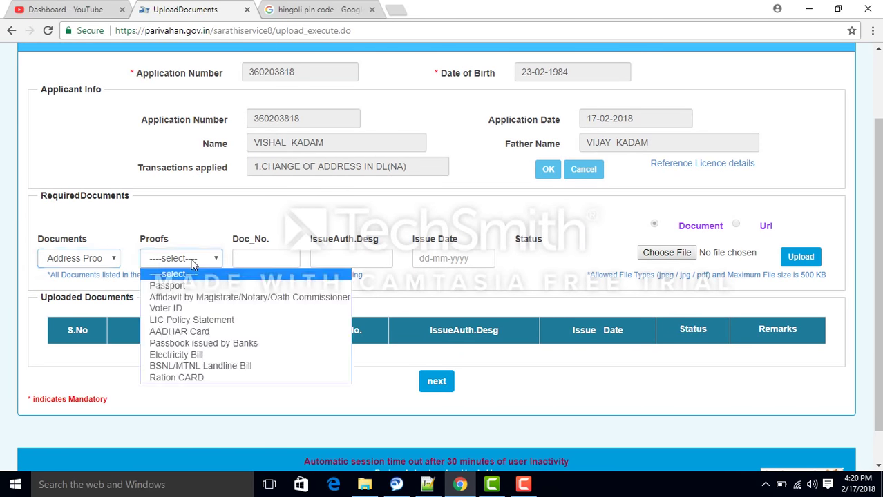
pyautogui.click(192, 332)
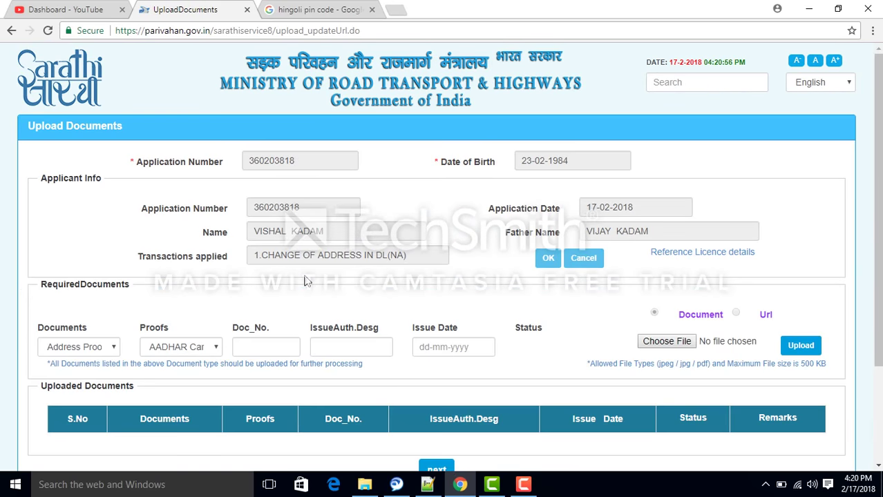
# - Attach the Adhaar PDF from the data\DL\CHANGE_ADD folder on DataDisk (D:) as the address proof file
pyautogui.scroll(-2, 592, 364)
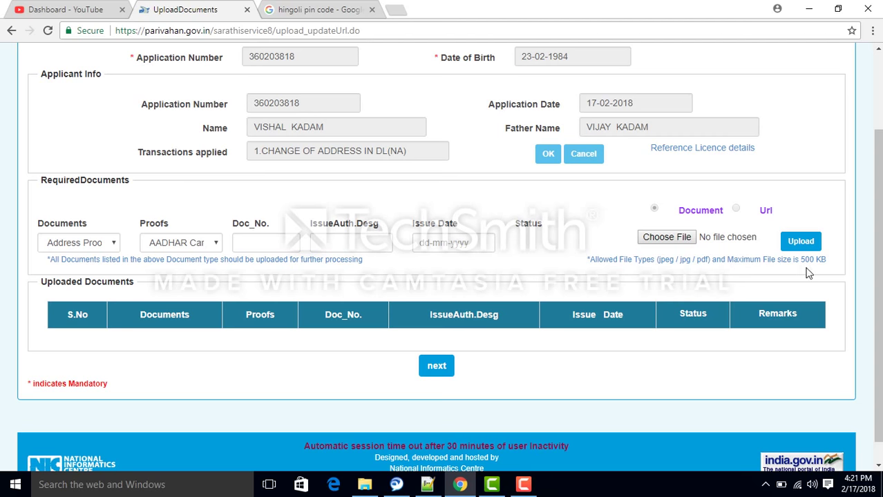
pyautogui.click(681, 240)
pyautogui.scroll(3, 463, 228)
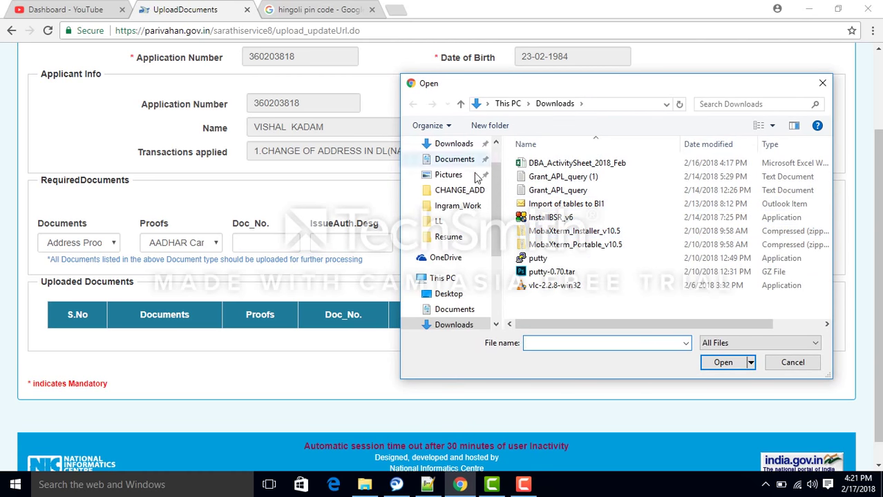
pyautogui.scroll(-3, 463, 248)
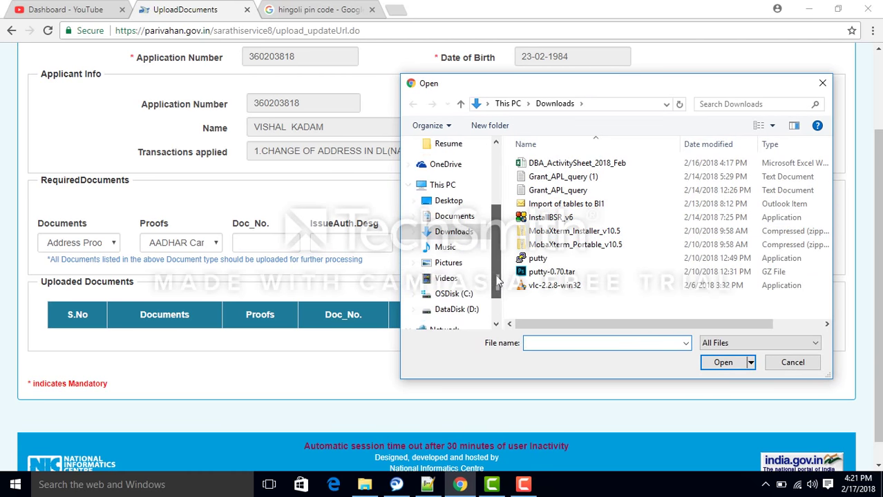
pyautogui.click(449, 311)
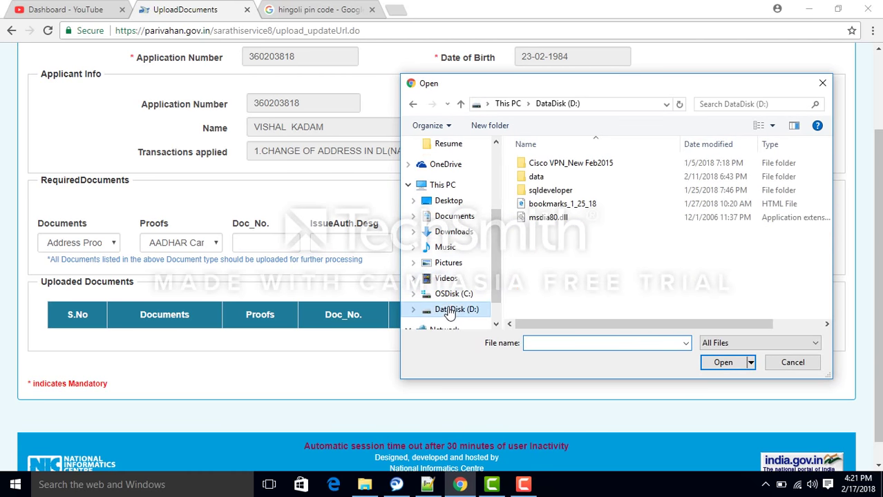
pyautogui.click(545, 178)
pyautogui.doubleClick(544, 177)
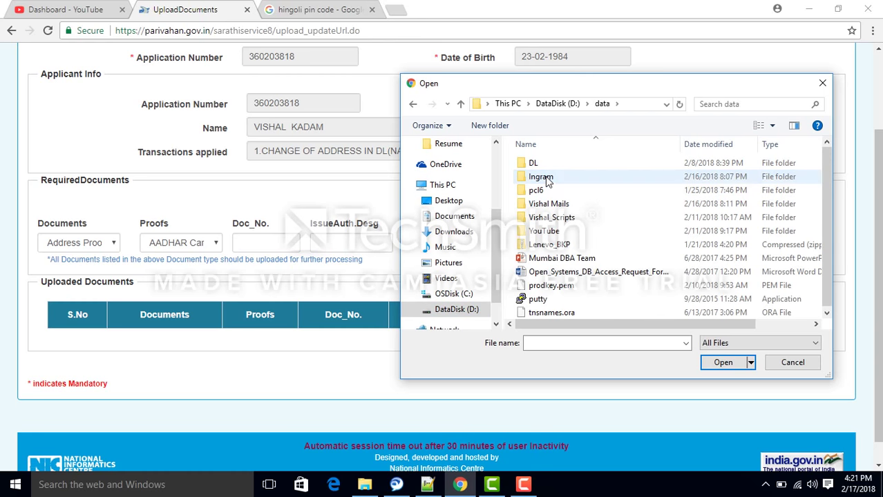
pyautogui.doubleClick(534, 164)
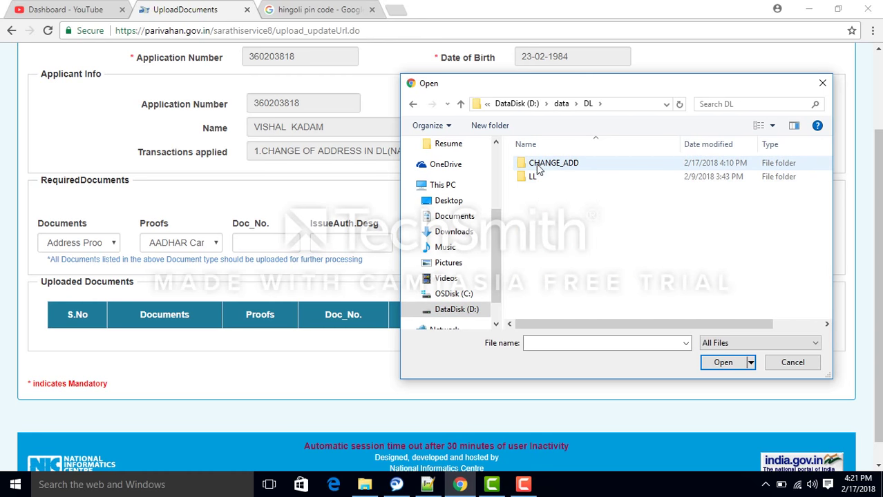
pyautogui.doubleClick(546, 164)
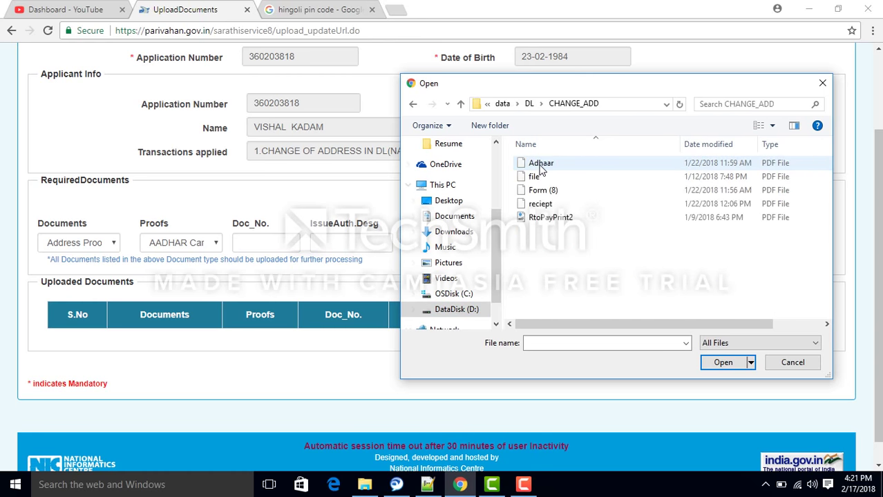
pyautogui.click(544, 166)
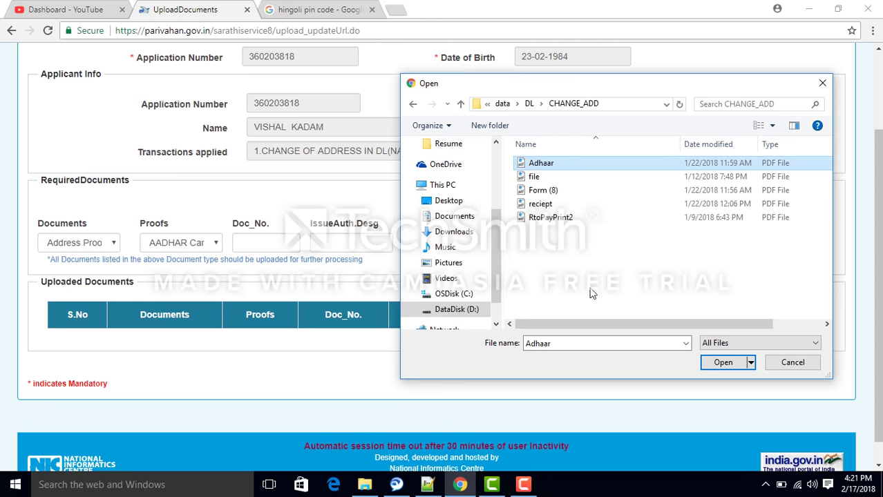
pyautogui.click(720, 367)
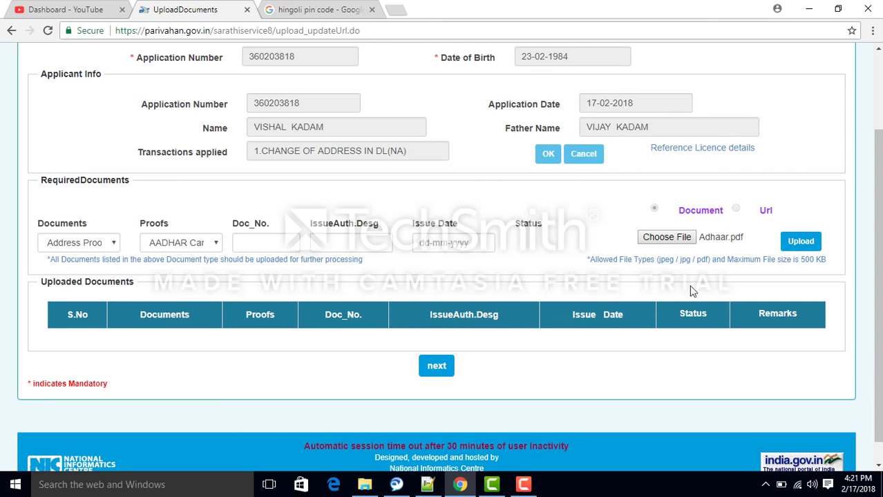
# - Upload the attached address proof and confirm it so it is saved to the application
pyautogui.click(801, 242)
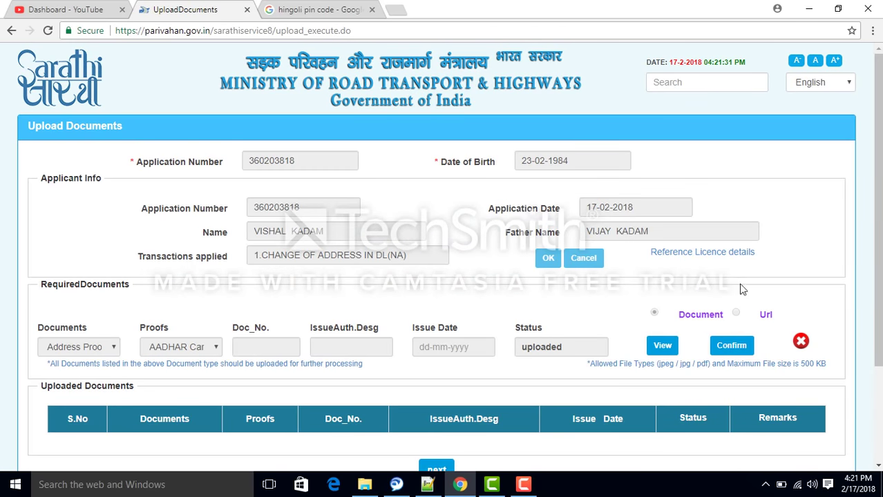
pyautogui.click(731, 347)
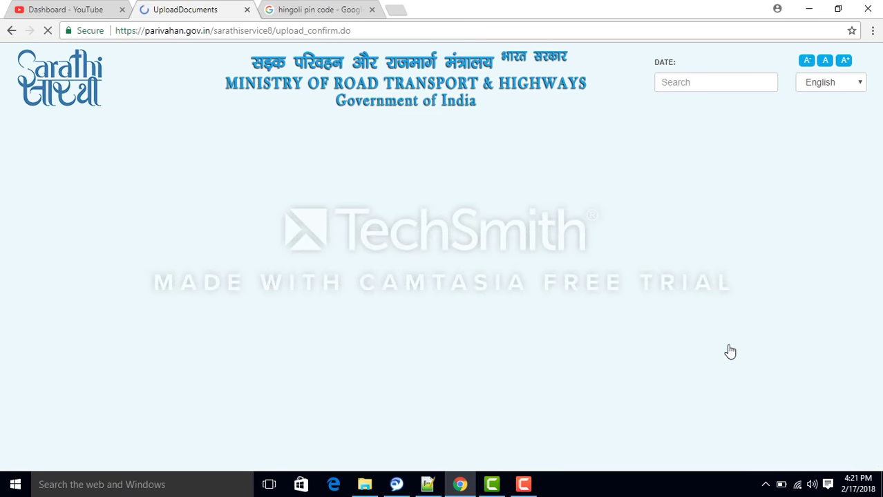
pyautogui.scroll(-3, 443, 255)
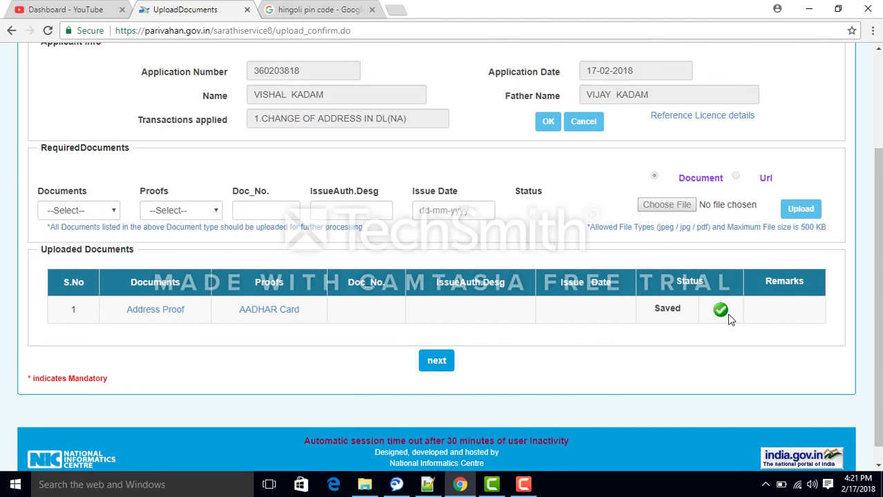
# - Set the remaining required document to Driving Licence with Driving License as the proof
pyautogui.click(103, 210)
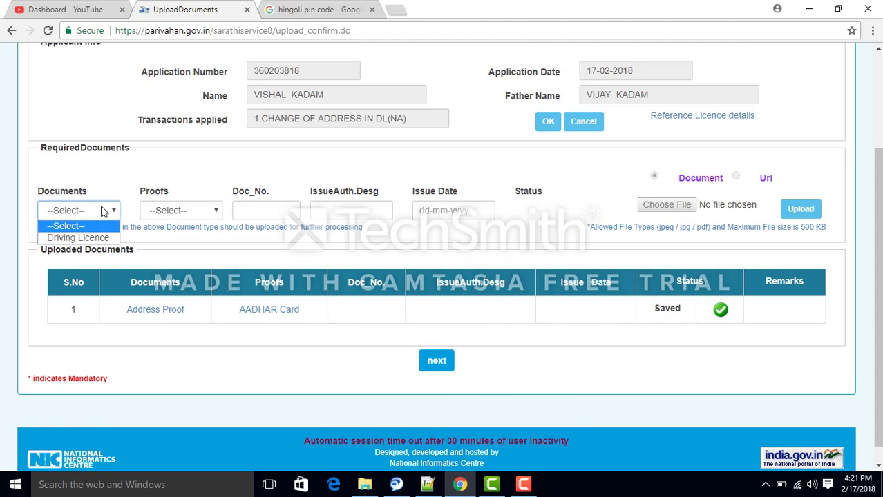
pyautogui.click(100, 238)
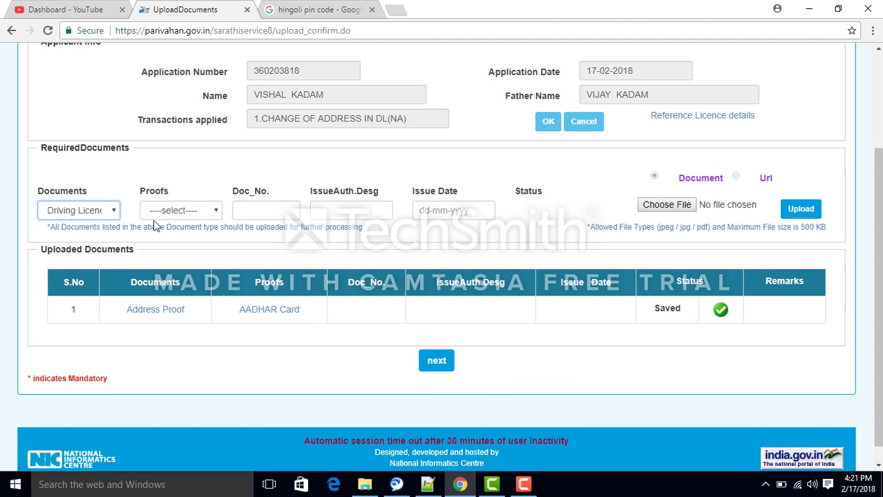
pyautogui.click(182, 214)
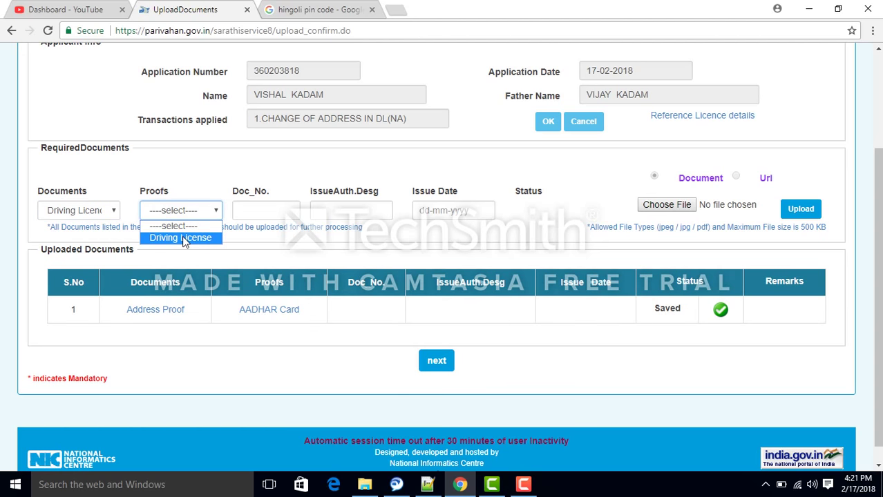
pyautogui.click(182, 237)
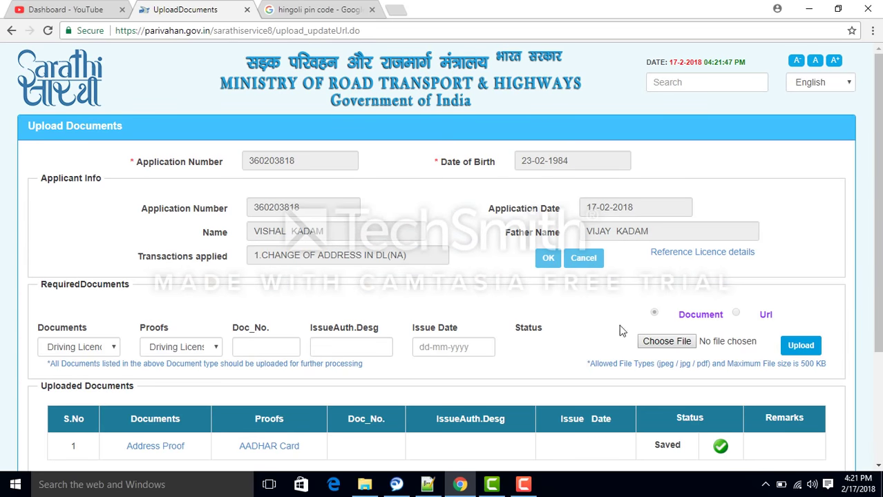
# - Attach the PDF named file from the CHANGE_ADD folder, upload it as the driving licence document and confirm it
pyautogui.click(660, 341)
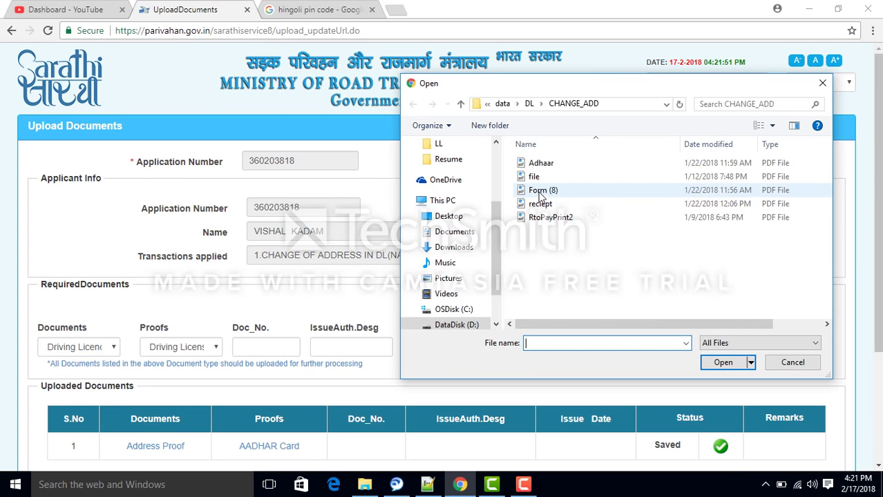
pyautogui.click(539, 177)
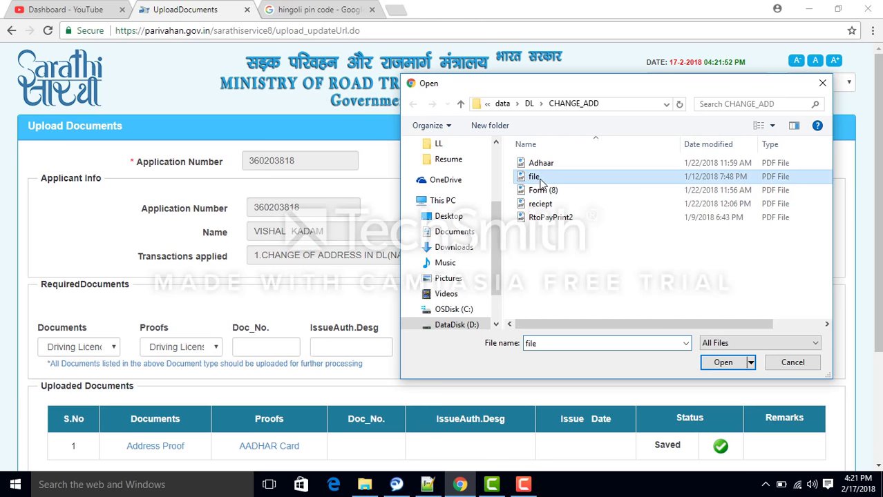
pyautogui.click(709, 365)
pyautogui.click(800, 346)
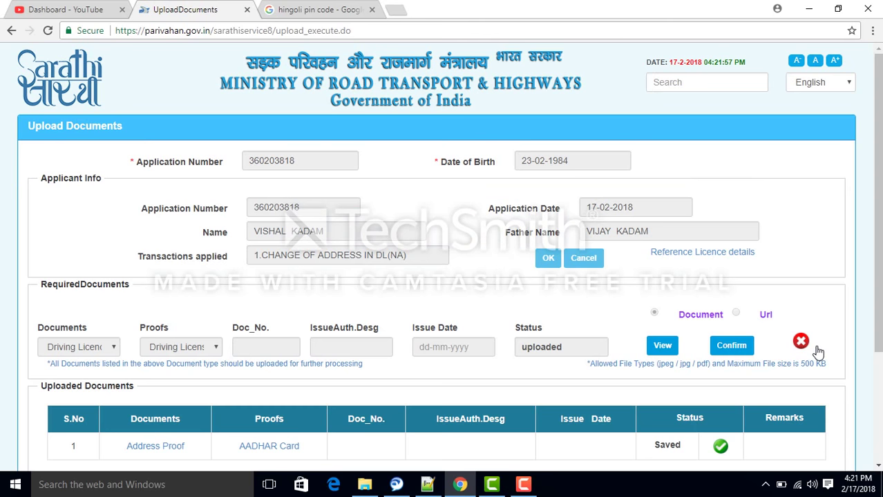
pyautogui.click(737, 349)
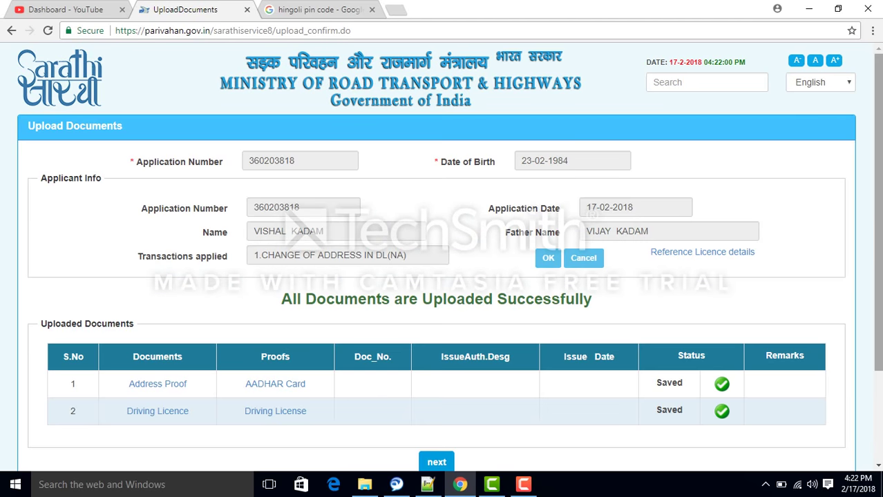
# - Finish the document upload stage, return to the application status and select the Fee Payment stage
pyautogui.scroll(-3, 321, 368)
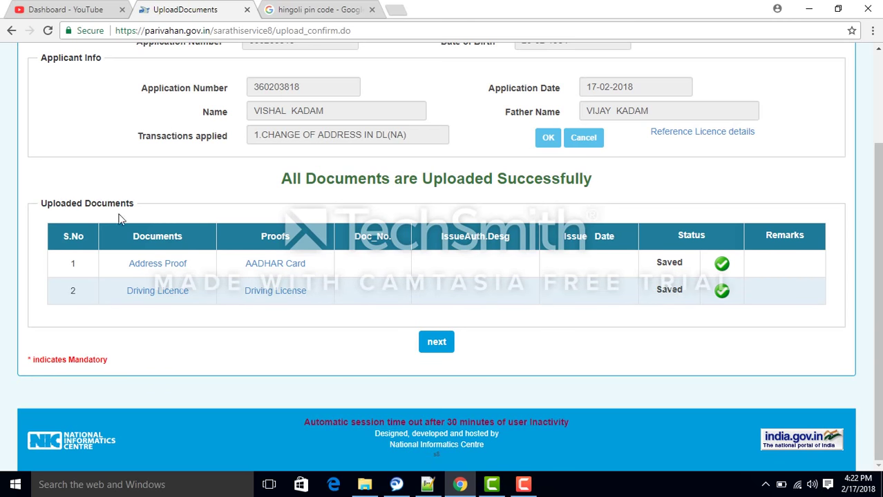
pyautogui.click(436, 350)
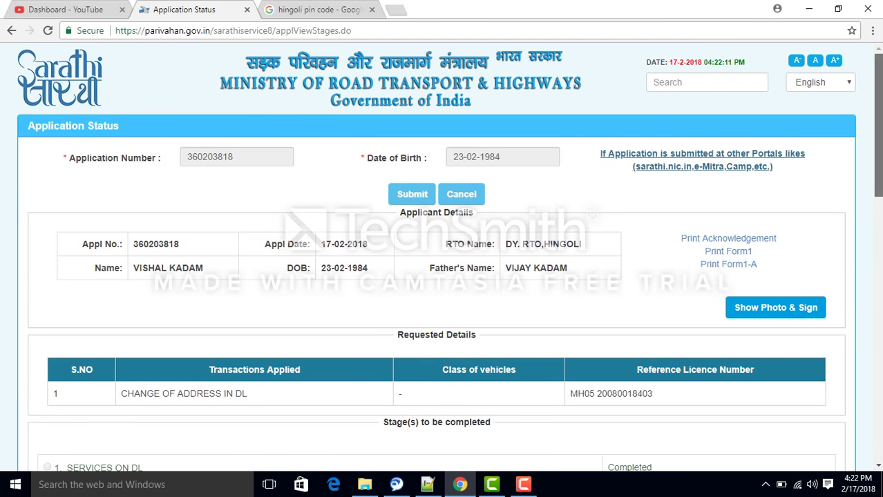
pyautogui.scroll(-4, 535, 229)
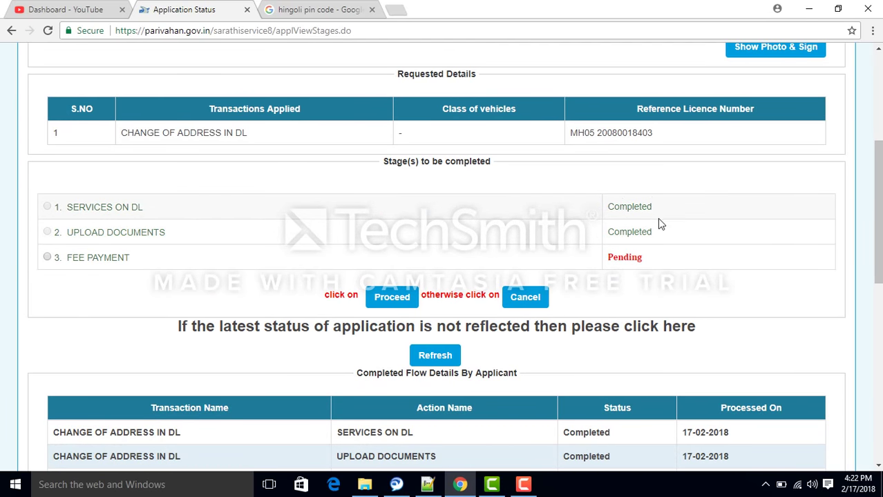
pyautogui.click(47, 259)
pyautogui.scroll(4, 878, 207)
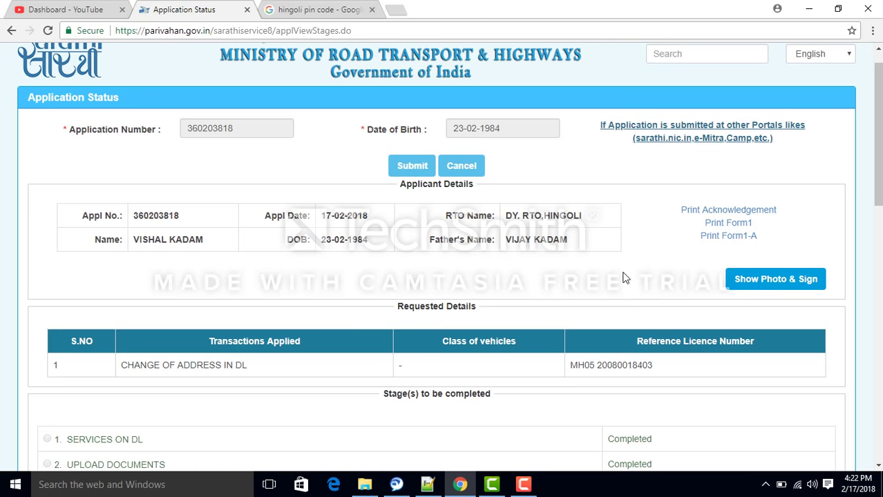
pyautogui.scroll(-5, 877, 139)
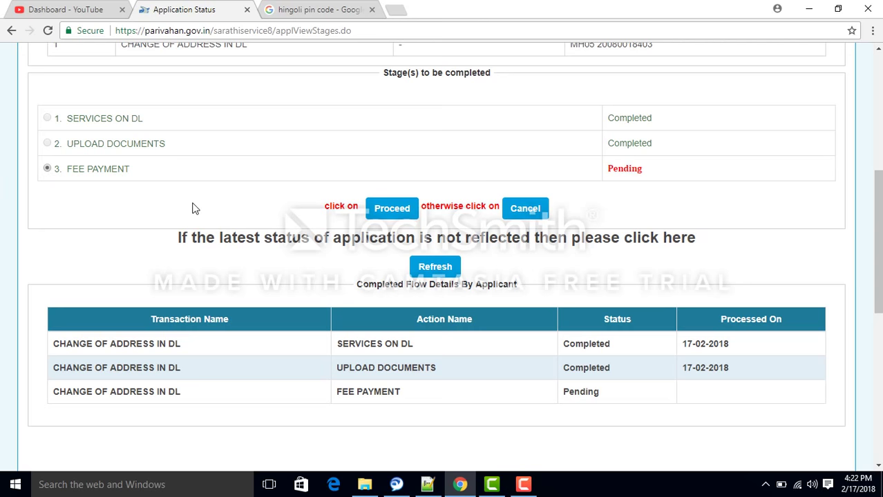
pyautogui.click(523, 484)
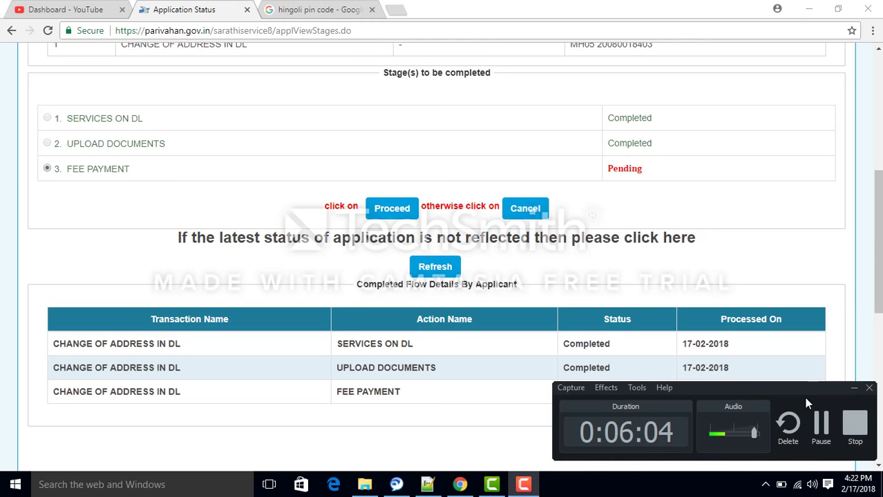